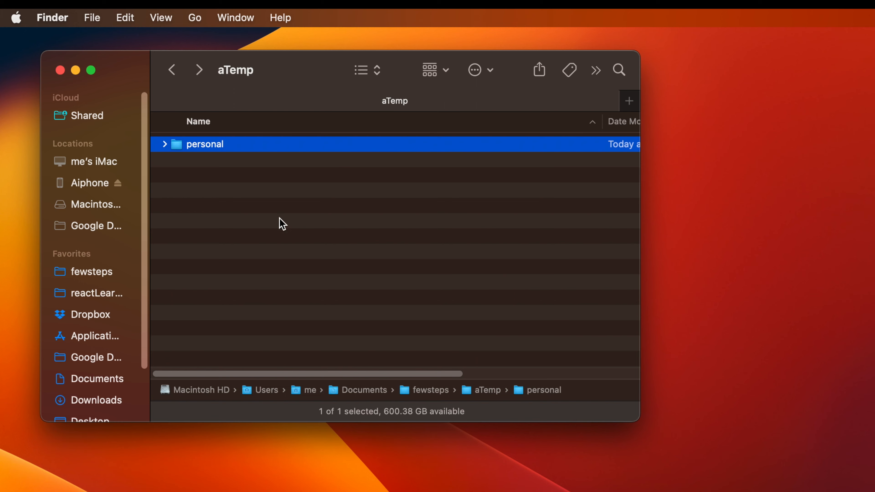
Expand the personal folder, look through its contents, and collapse the files subfolder
{"action": "left_click", "coordinate": [165, 145]}
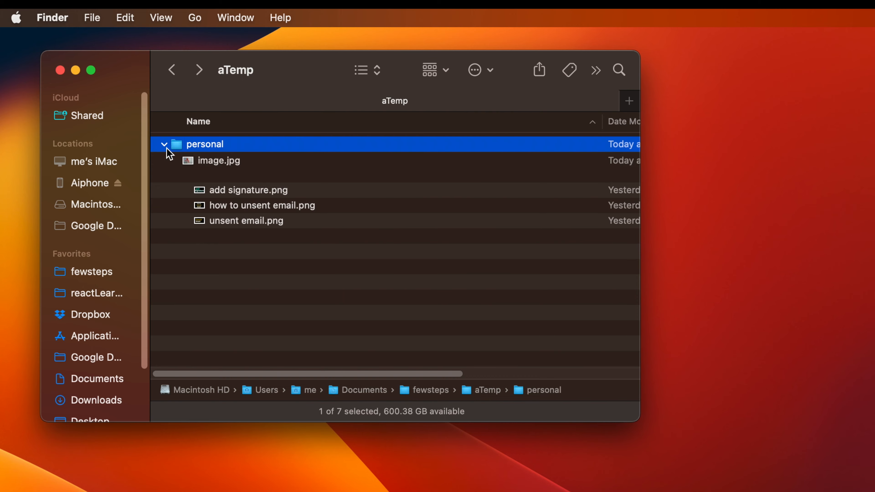
{"action": "left_click", "coordinate": [228, 237]}
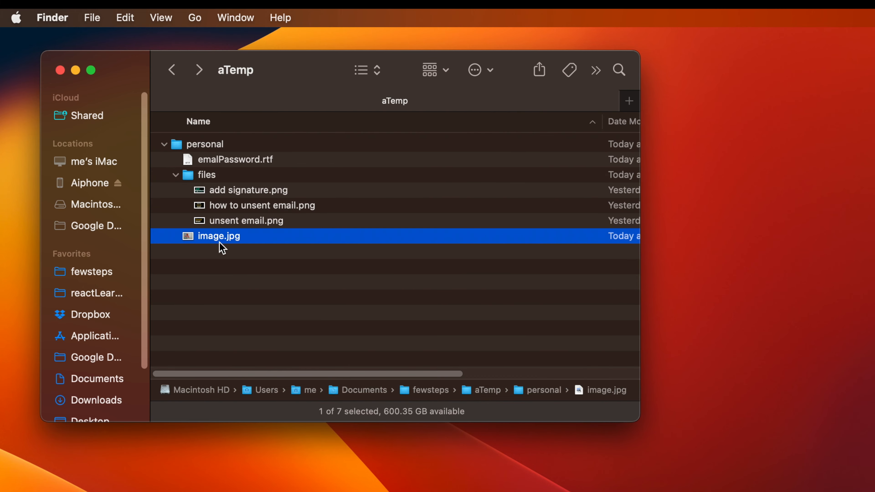
{"action": "left_click", "coordinate": [176, 175]}
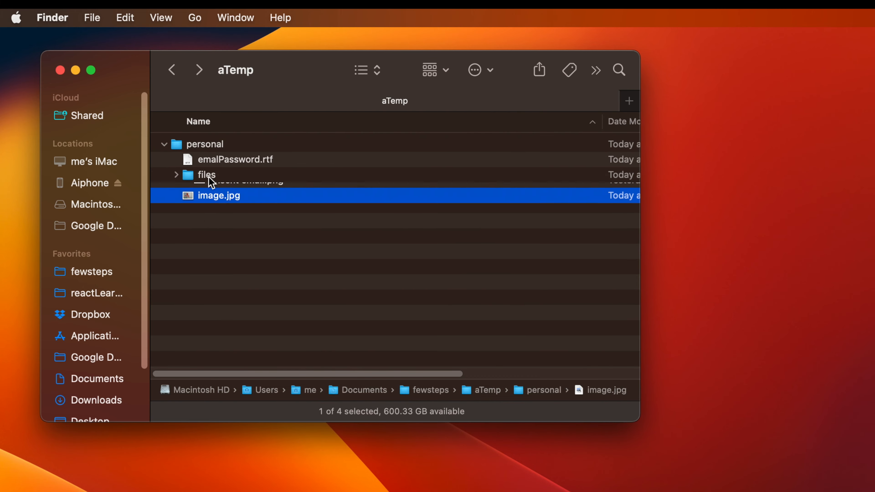
Preview emalPassword.rtf in the personal folder, close the preview, and collapse the folder
{"action": "left_click", "coordinate": [211, 159]}
{"action": "key", "text": "space"}
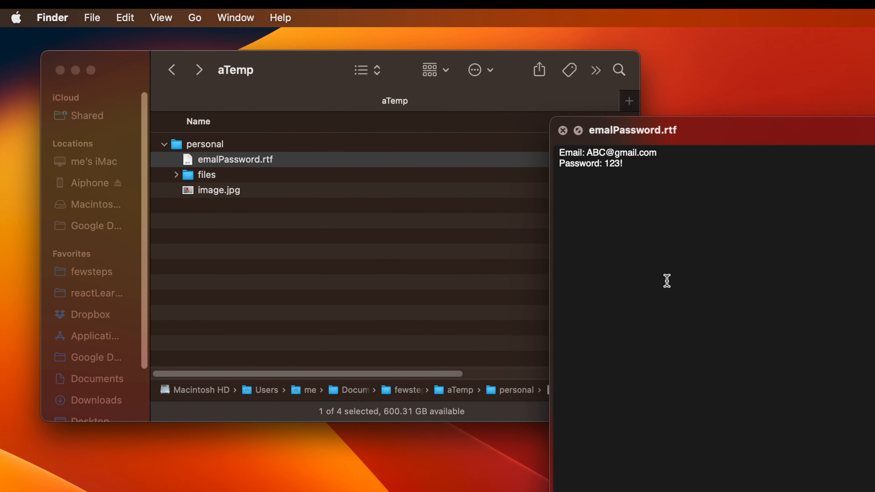
{"action": "left_click_drag", "start_coordinate": [684, 133], "coordinate": [438, 128]}
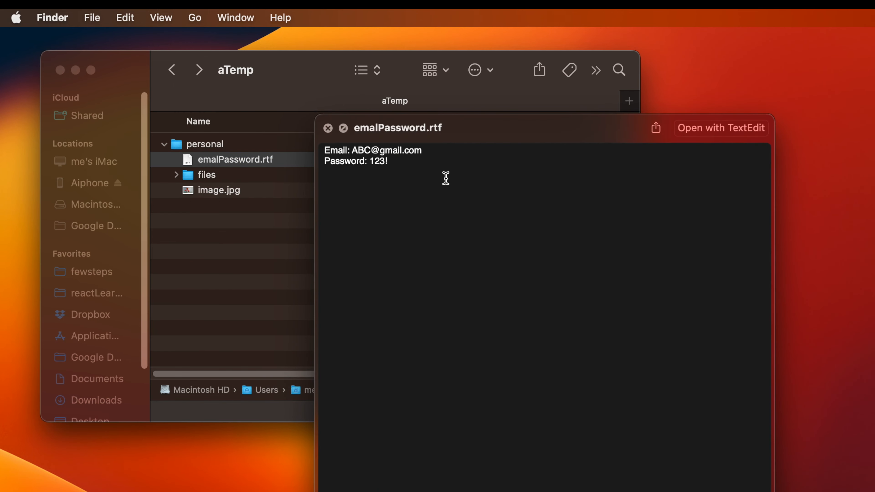
{"action": "key", "text": "space"}
{"action": "left_click", "coordinate": [223, 260]}
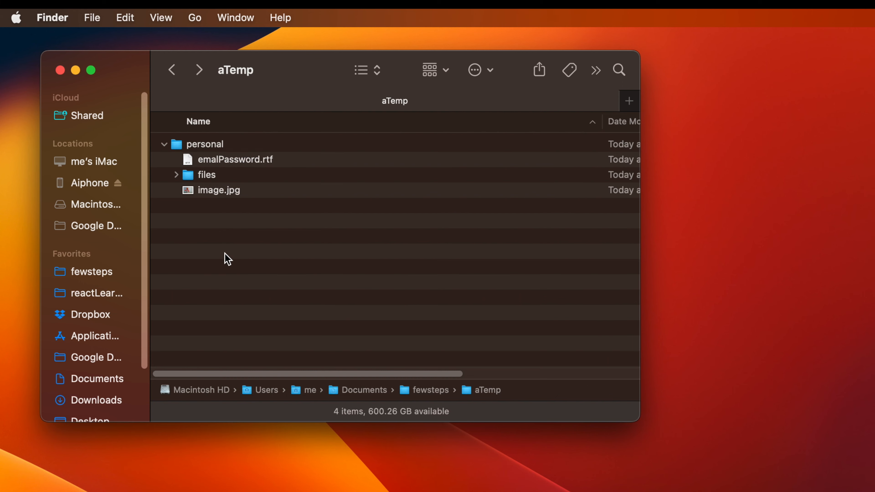
{"action": "left_click", "coordinate": [164, 145]}
{"action": "left_click", "coordinate": [207, 147]}
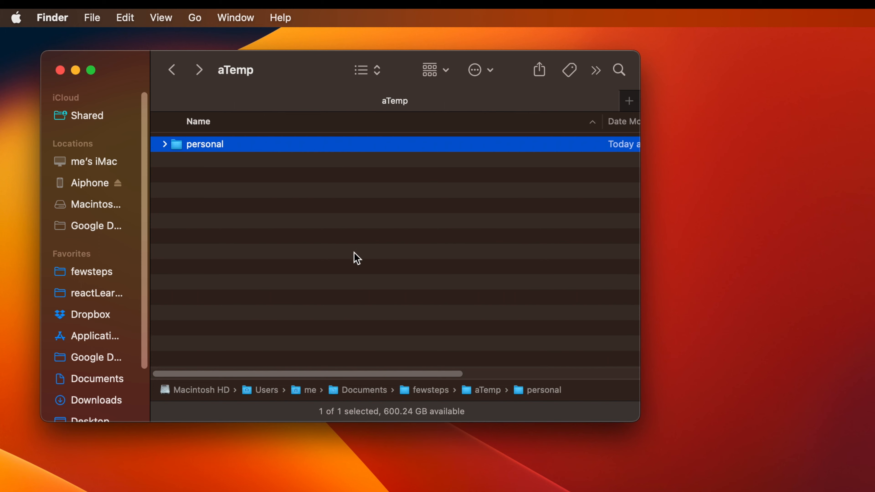
{"action": "left_click", "coordinate": [334, 260]}
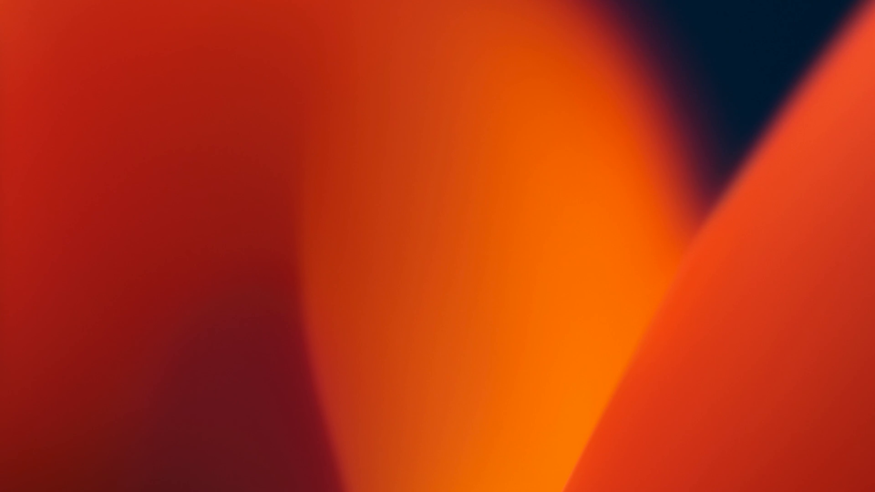
Search the Mac for "utility" and open Disk Utility, moving its window fully into view
{"action": "key", "text": "super+space"}
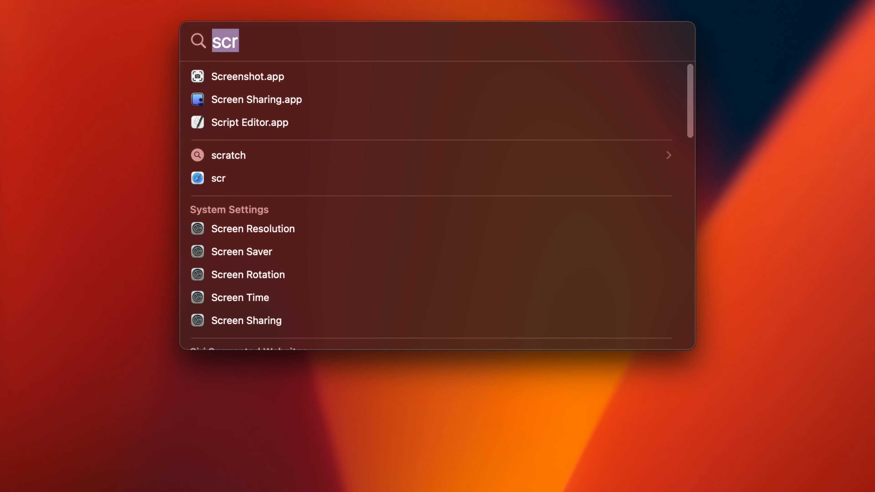
{"action": "type", "text": "utility"}
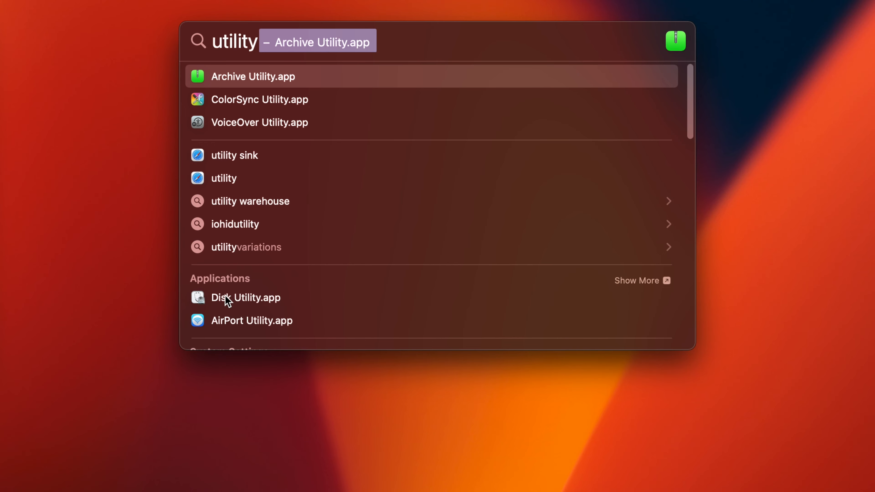
{"action": "left_click", "coordinate": [255, 302]}
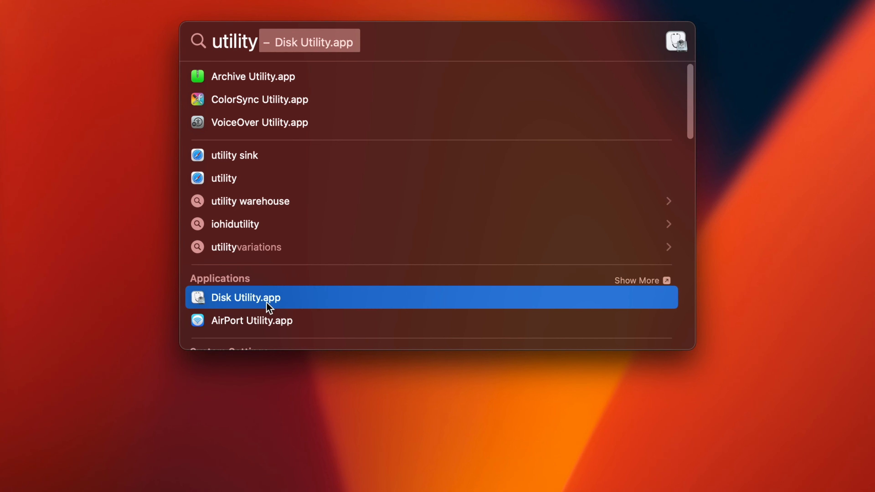
{"action": "left_click", "coordinate": [250, 304]}
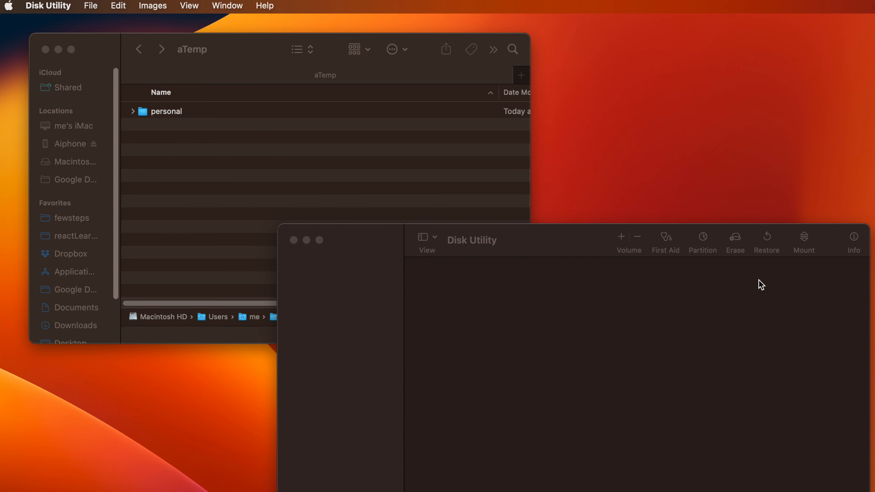
{"action": "left_click_drag", "start_coordinate": [596, 243], "coordinate": [495, 189]}
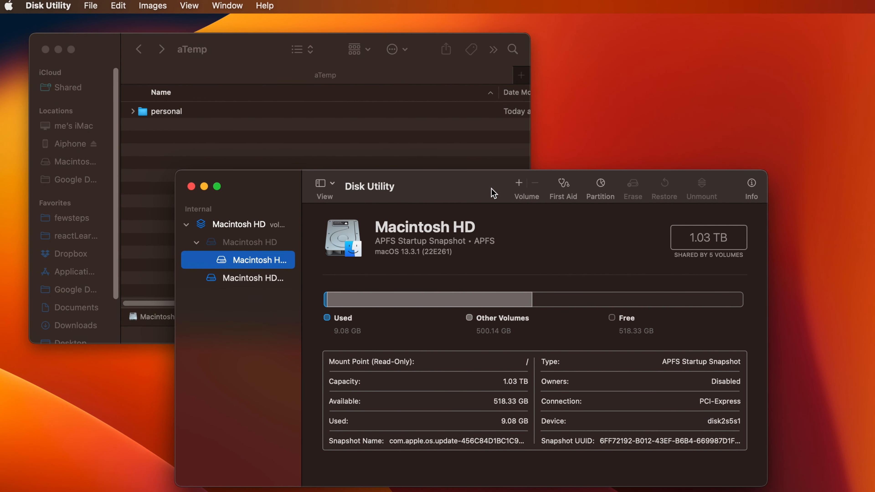
Start a new disk image from a folder, choosing the personal folder in aTemp as its source
{"action": "left_click", "coordinate": [91, 10]}
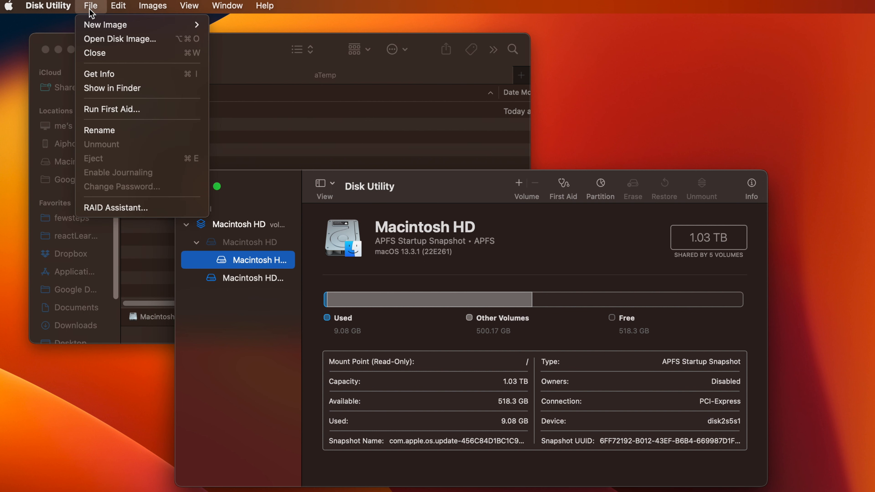
{"action": "mouse_move", "coordinate": [96, 27]}
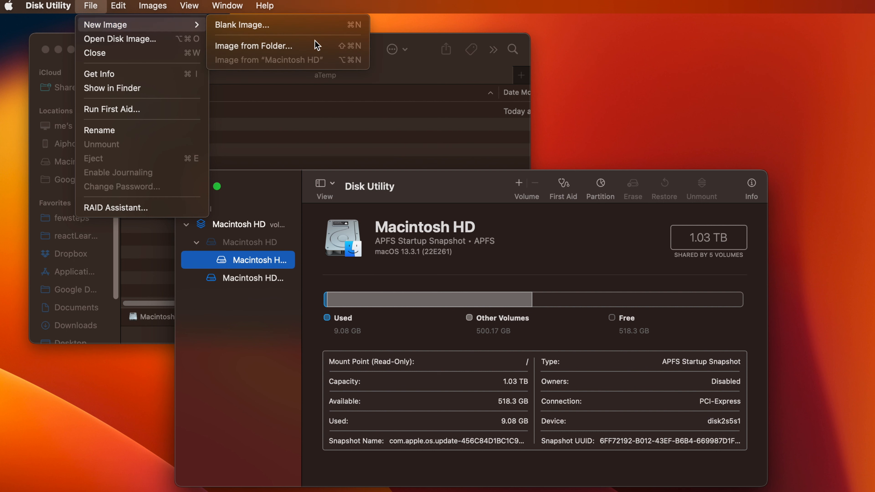
{"action": "mouse_move", "coordinate": [145, 25]}
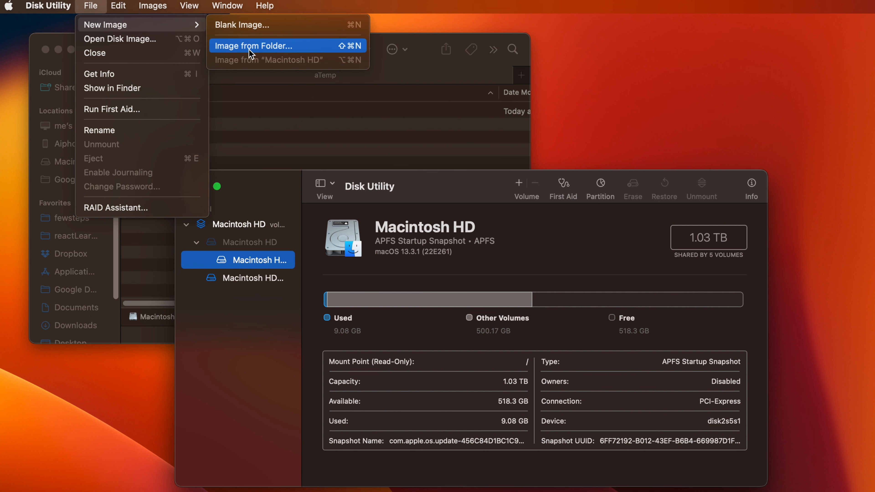
{"action": "left_click", "coordinate": [287, 52]}
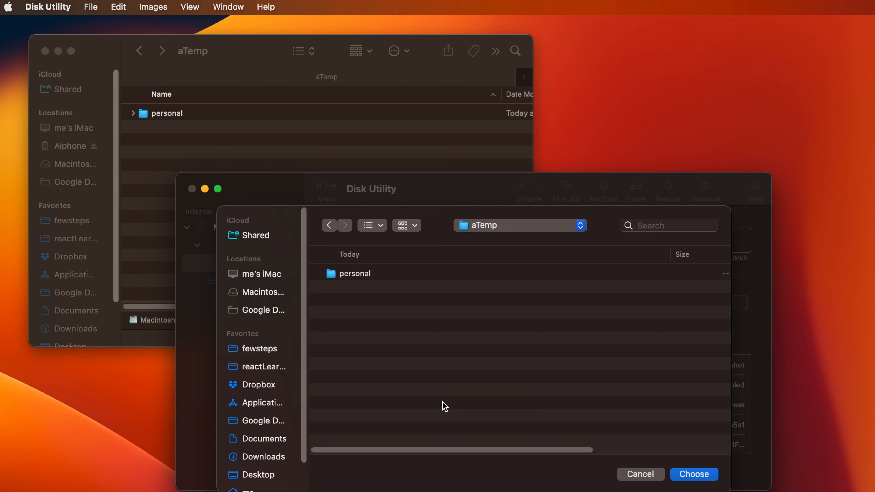
{"action": "left_click", "coordinate": [349, 277]}
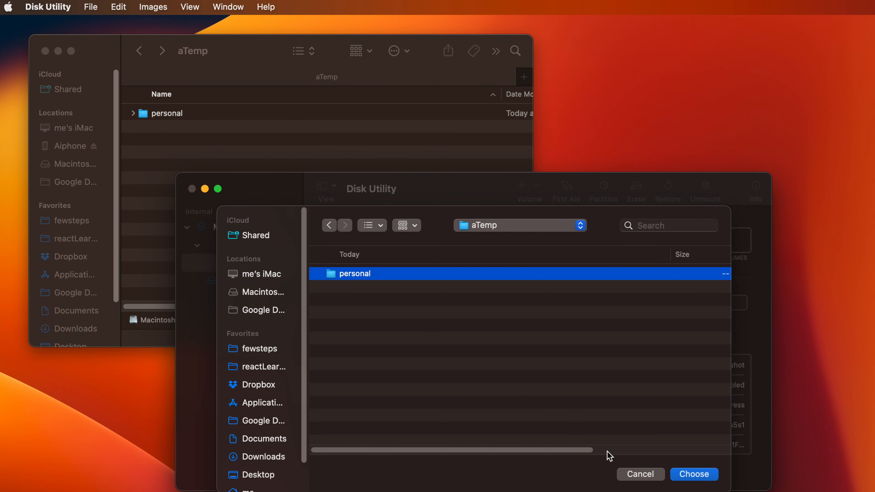
{"action": "left_click", "coordinate": [695, 475]}
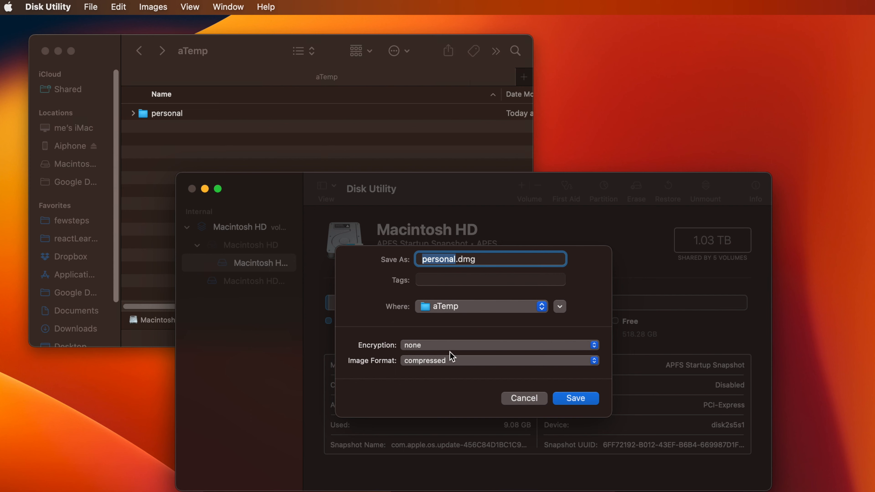
Set the image's encryption to 256-bit AES and enter and verify the encryption password
{"action": "left_click", "coordinate": [598, 349]}
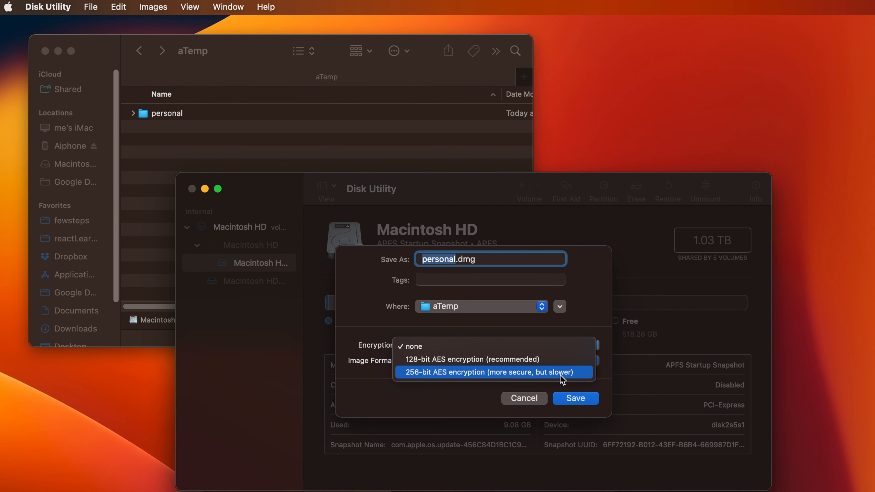
{"action": "left_click", "coordinate": [522, 376]}
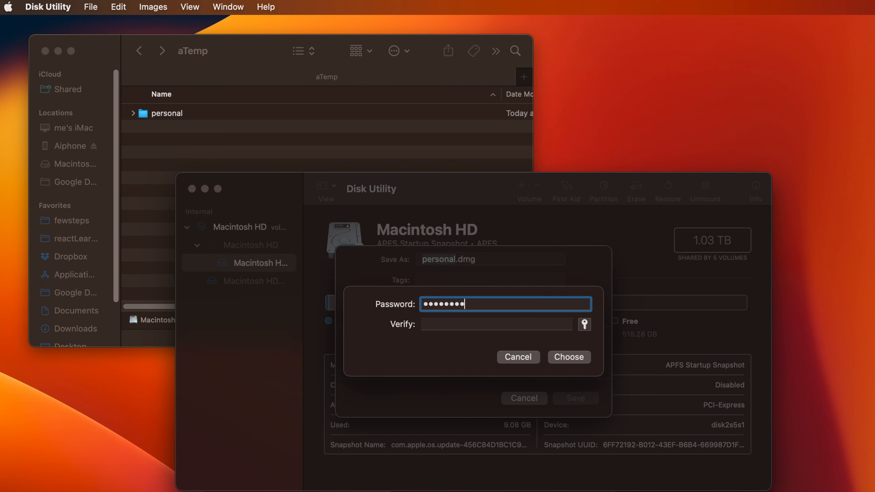
{"action": "key", "text": "Tab"}
{"action": "type", "text": "••••••"}
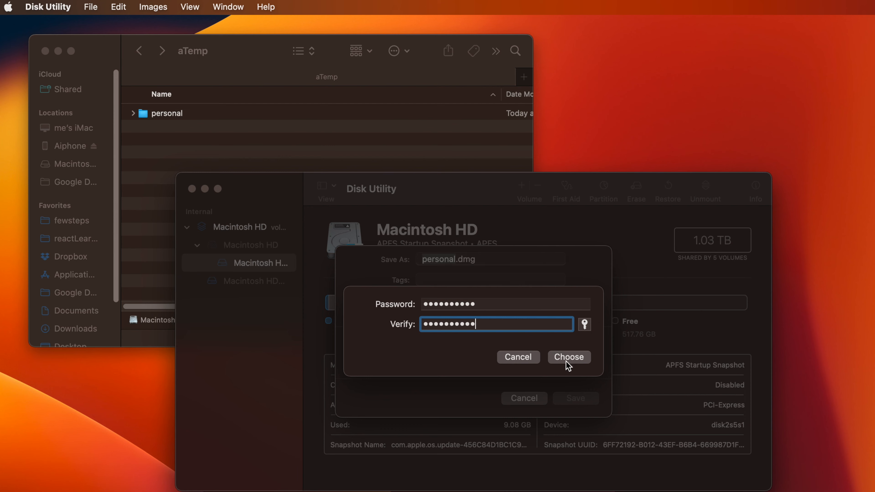
{"action": "left_click", "coordinate": [572, 360]}
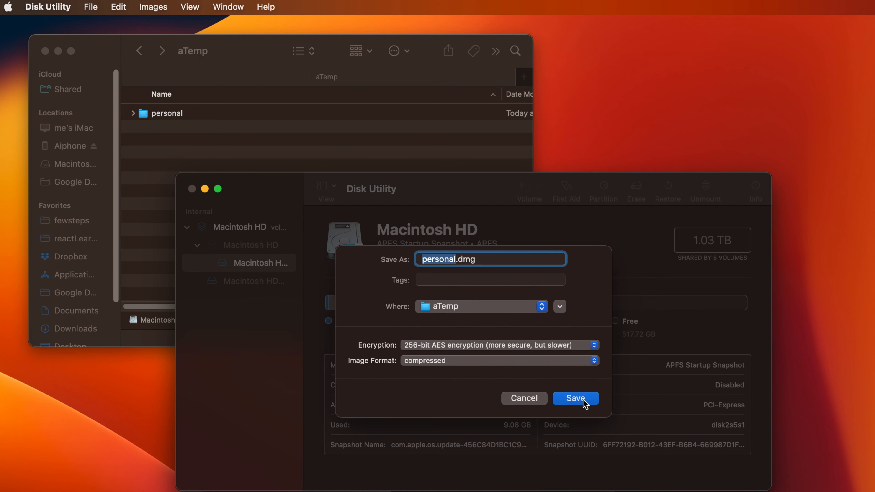
Save the compressed image as personal.dmg in aTemp, view the creation details, and close Disk Utility
{"action": "left_click", "coordinate": [585, 401]}
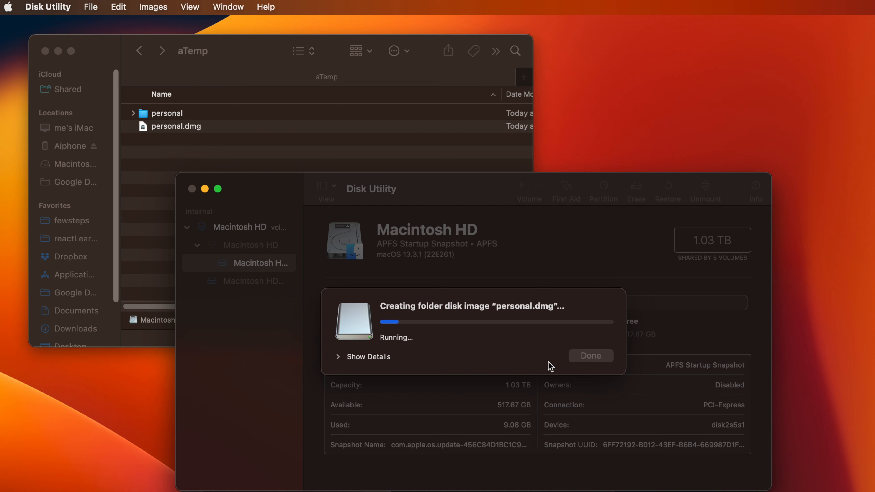
{"action": "left_click", "coordinate": [343, 356]}
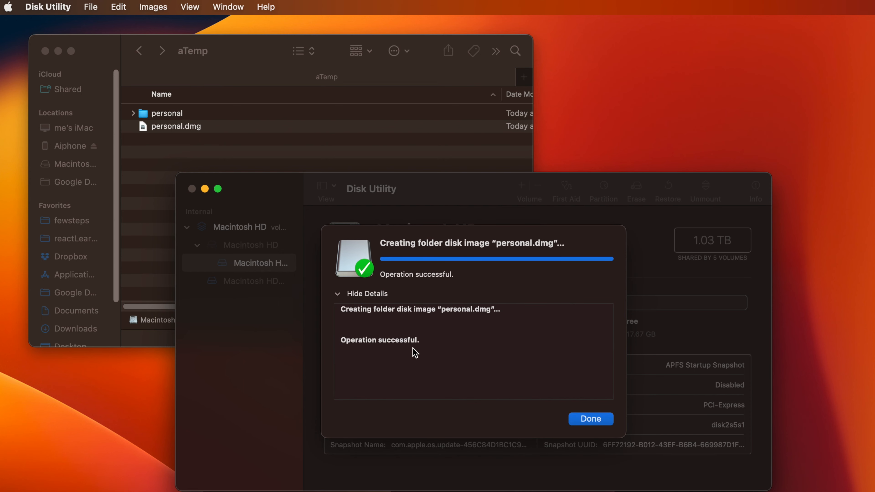
{"action": "left_click", "coordinate": [590, 419]}
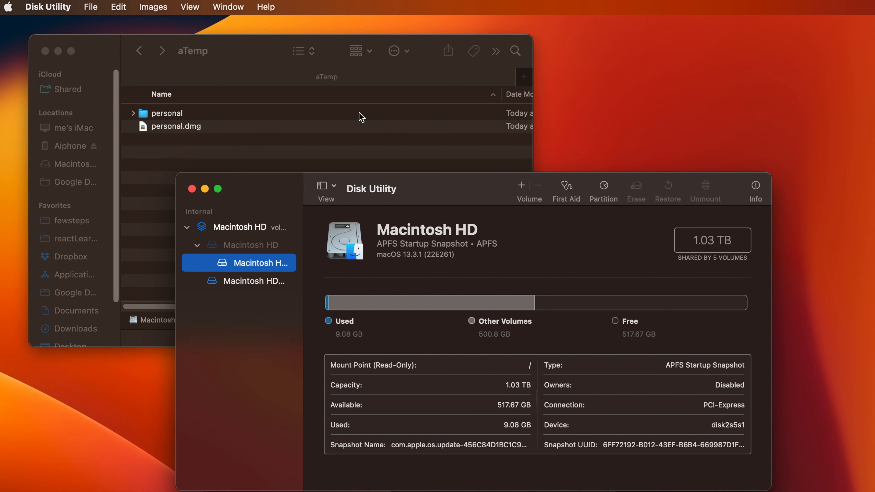
{"action": "left_click", "coordinate": [192, 189]}
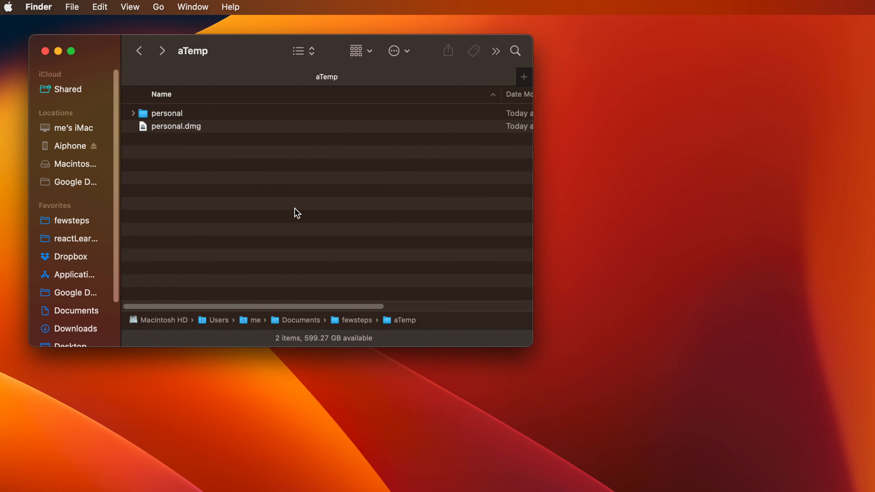
Move the original unprotected personal folder in aTemp to the Trash
{"action": "left_click", "coordinate": [156, 114]}
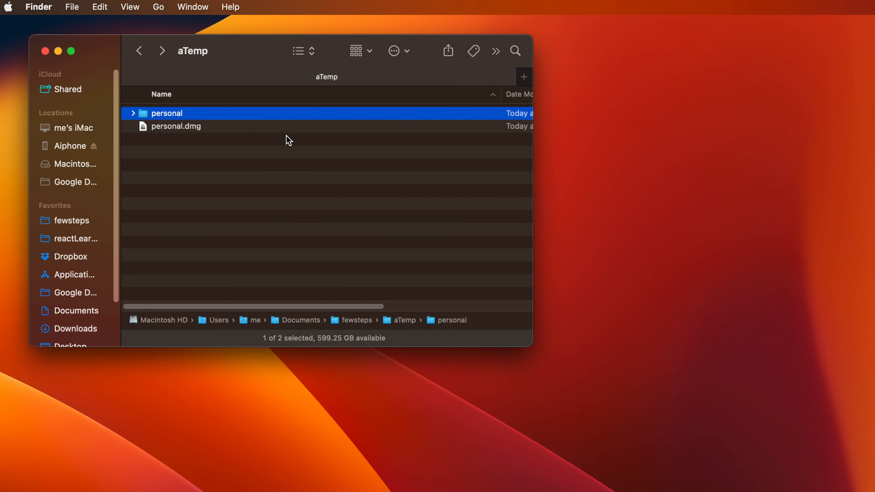
{"action": "key", "text": "super+BackSpace"}
{"action": "left_click", "coordinate": [231, 183]}
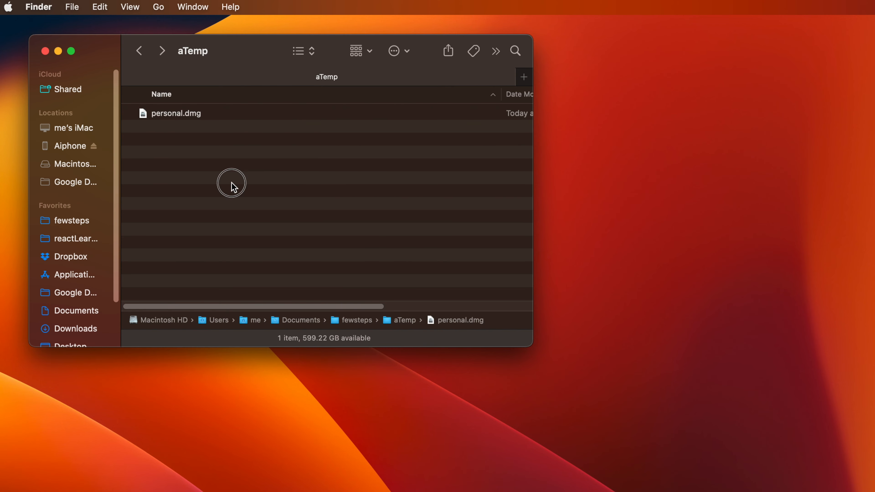
Open personal.dmg and unlock it by entering the image password
{"action": "left_click", "coordinate": [177, 114]}
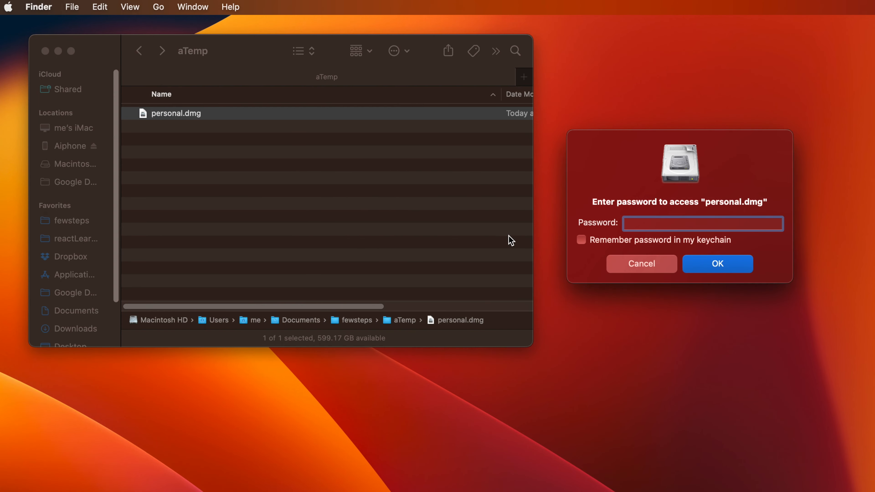
{"action": "left_click_drag", "start_coordinate": [629, 144], "coordinate": [237, 153]}
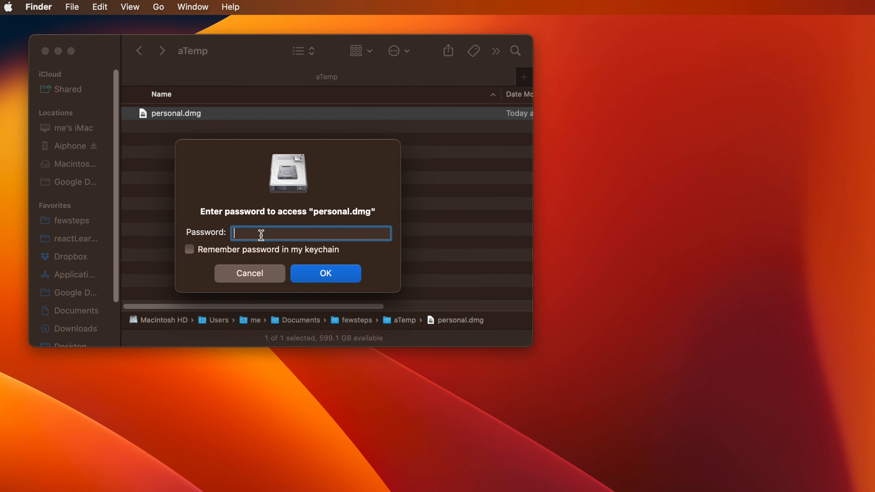
{"action": "type", "text": "••"}
{"action": "left_click", "coordinate": [323, 277]}
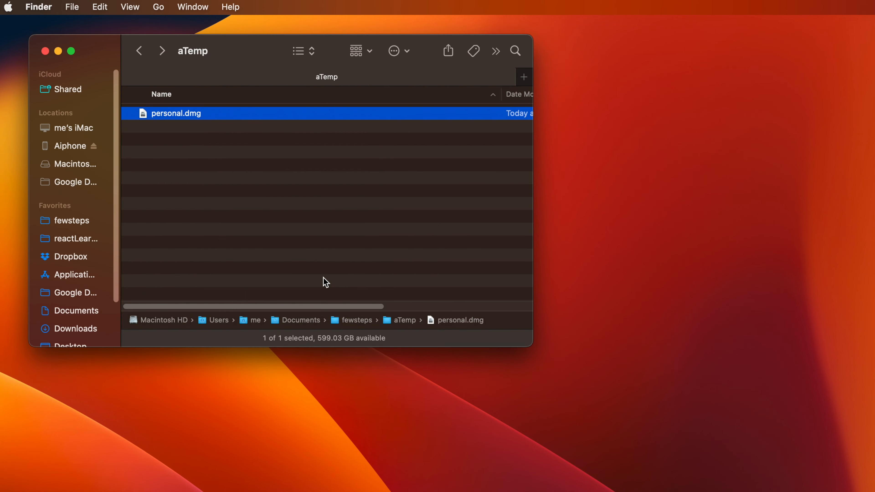
Check the contents of the mounted personal volume, selecting image.jpg and opening the files folder
{"action": "left_click_drag", "start_coordinate": [288, 69], "coordinate": [284, 108]}
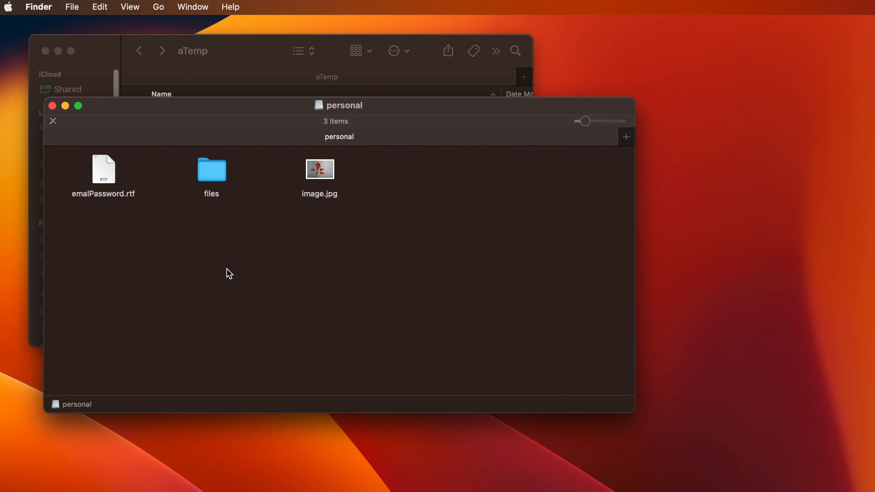
{"action": "left_click", "coordinate": [318, 179]}
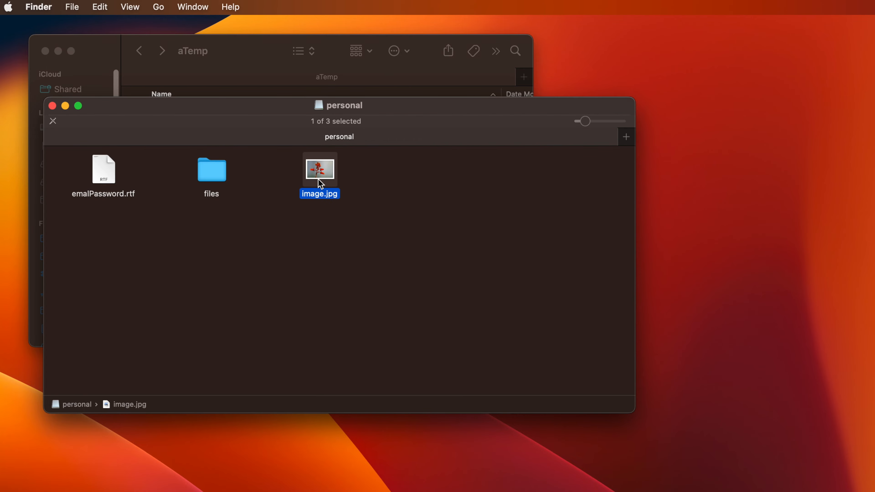
{"action": "double_click", "coordinate": [214, 170]}
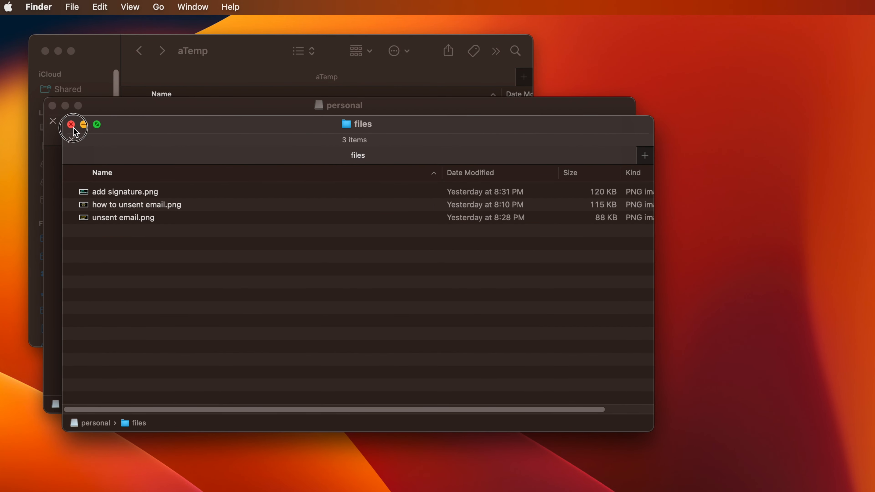
Preview emalPassword.rtf and image.jpg in the mounted personal volume with Quick Look, closing the files and personal windows
{"action": "left_click", "coordinate": [72, 124]}
{"action": "left_click", "coordinate": [110, 181]}
{"action": "key", "text": "space"}
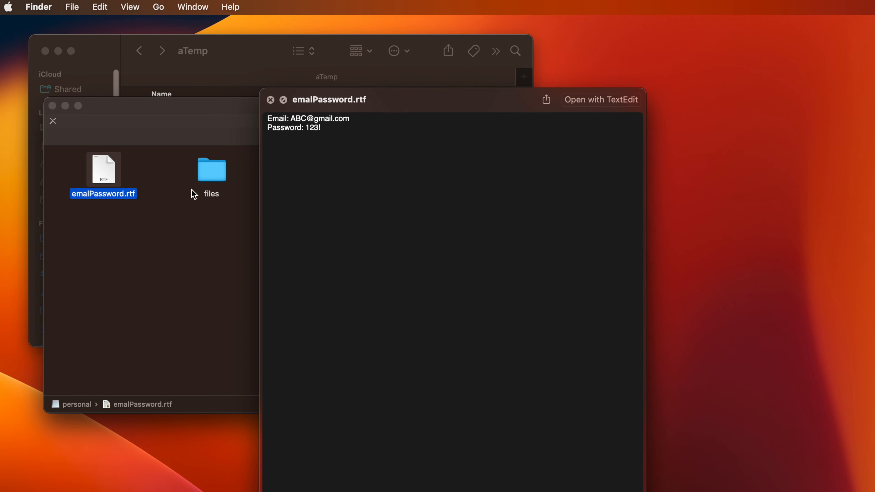
{"action": "key", "text": "space"}
{"action": "left_click", "coordinate": [314, 169]}
{"action": "key", "text": "space"}
{"action": "key", "text": "space"}
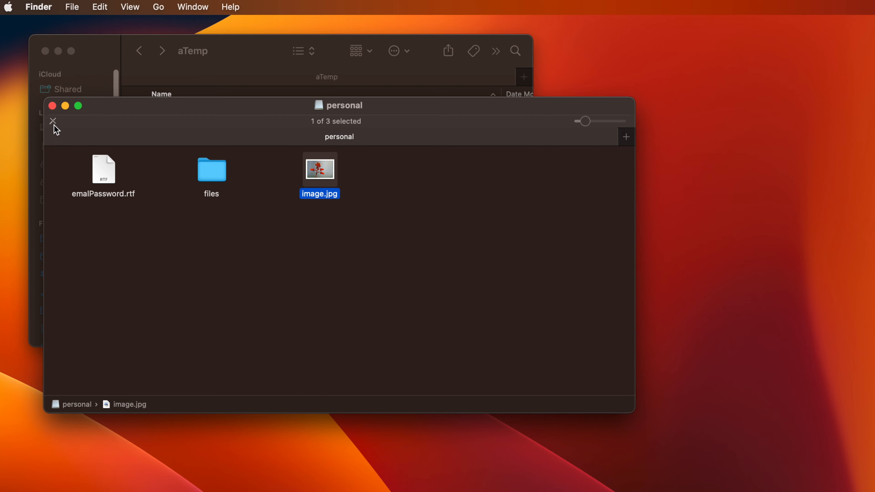
{"action": "left_click", "coordinate": [53, 106]}
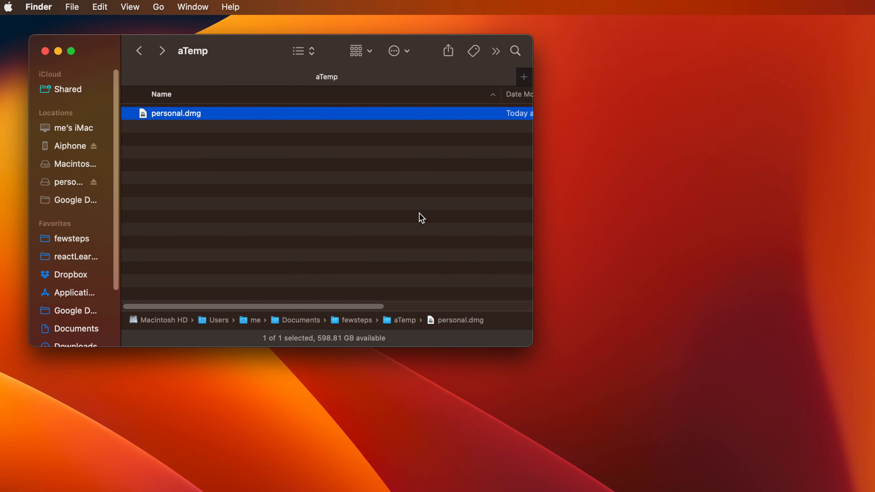
Reopen personal.dmg from aTemp and unlock it by entering the image password, without remembering it in the keychain
{"action": "left_click", "coordinate": [469, 266]}
{"action": "double_click", "coordinate": [178, 116]}
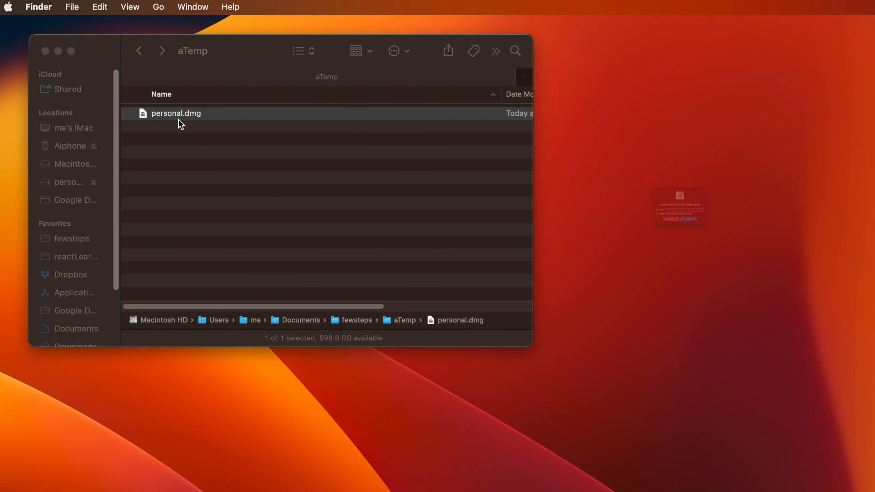
{"action": "left_click_drag", "start_coordinate": [724, 140], "coordinate": [306, 135]}
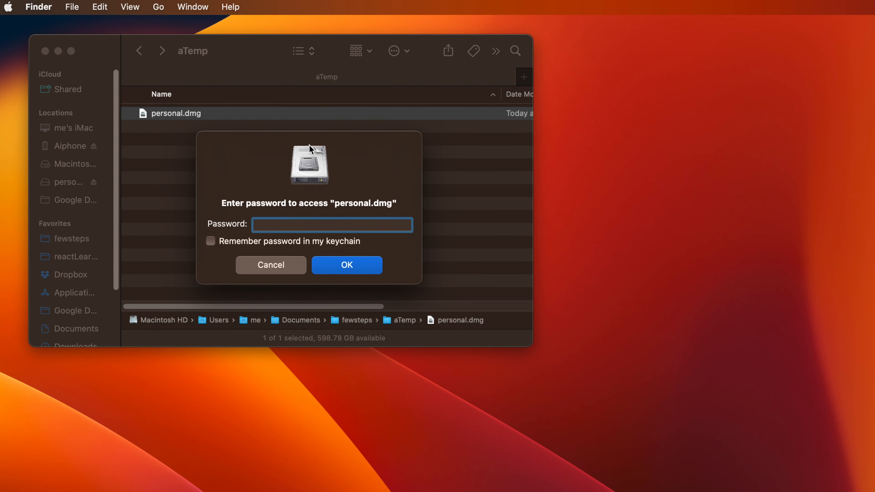
{"action": "type", "text": "••••••"}
{"action": "key", "text": "Return"}
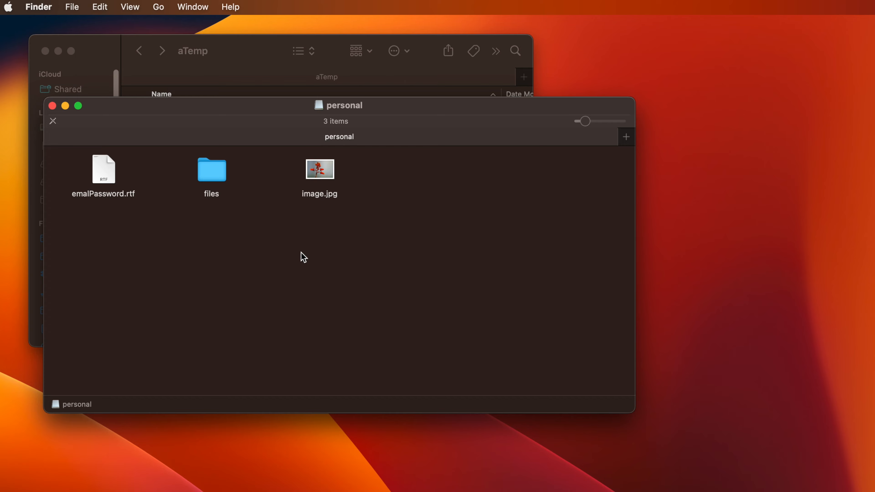
Close the personal volume's window and deselect personal.dmg in the aTemp folder
{"action": "left_click_drag", "start_coordinate": [260, 103], "coordinate": [240, 111]}
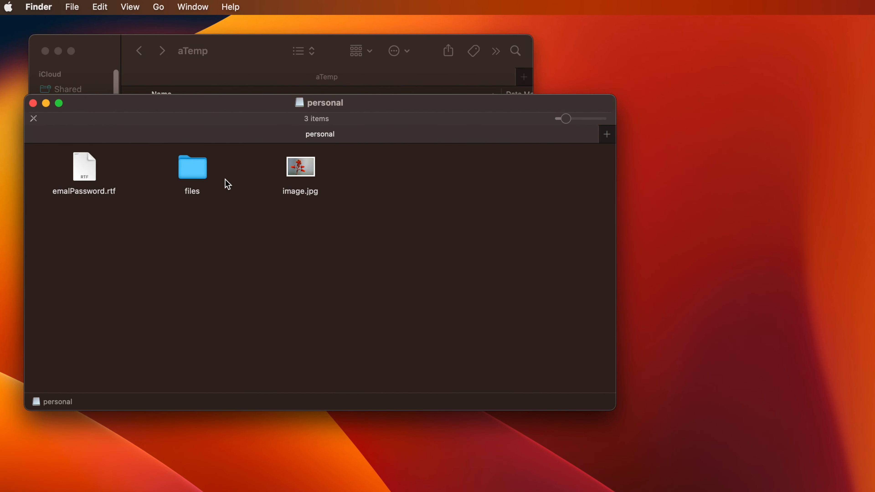
{"action": "left_click", "coordinate": [32, 103]}
{"action": "left_click", "coordinate": [280, 236]}
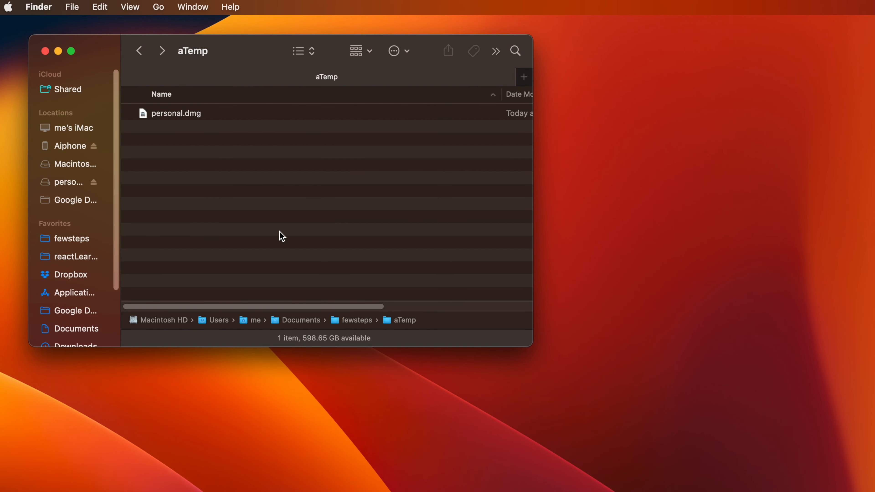